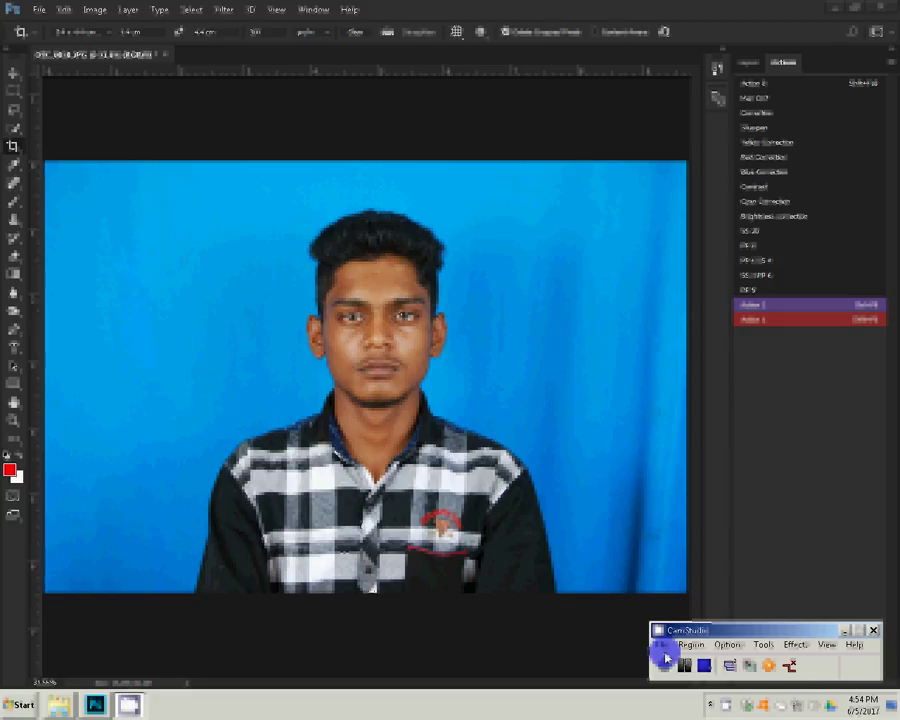
- Draw a passport-size crop frame around the man's head and shoulders
{"action": "left_click", "coordinate": [666, 657]}
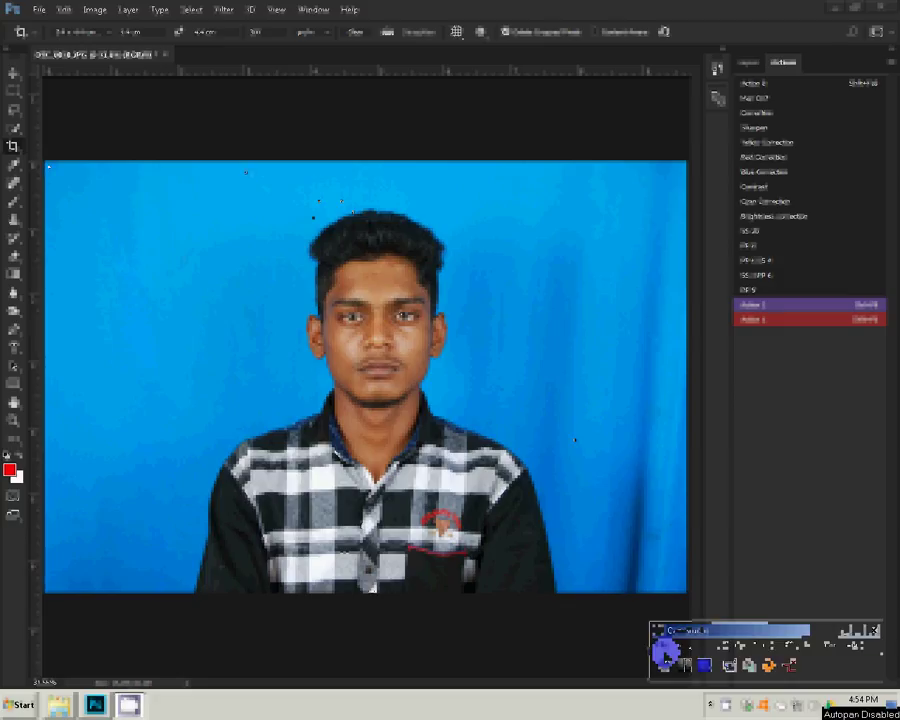
{"action": "left_click", "coordinate": [565, 540]}
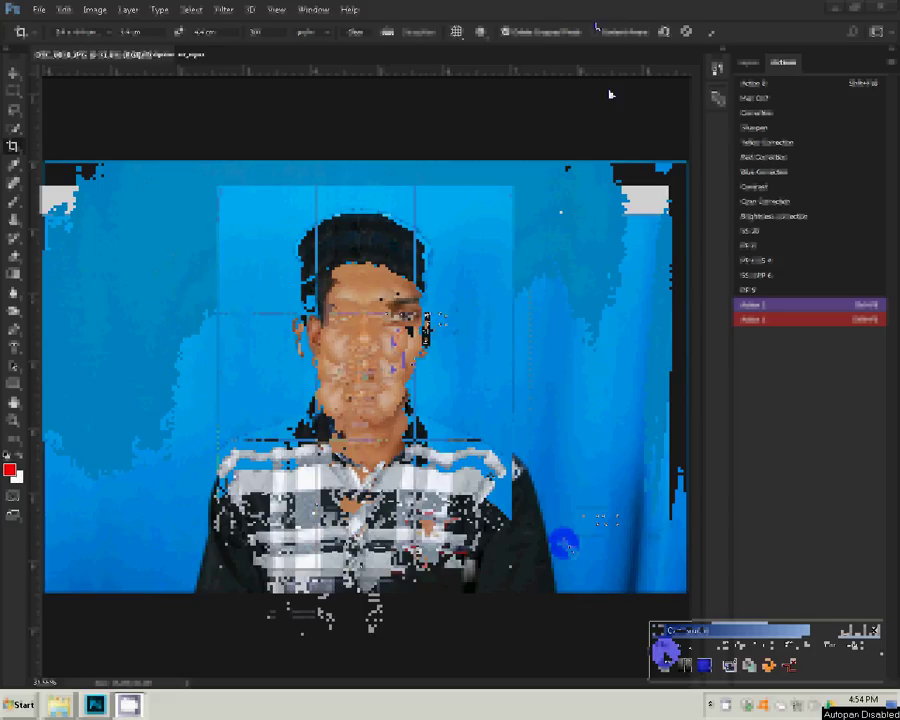
- Commit the portrait crop and fit the cropped photo to the window
{"action": "key", "text": "Return"}
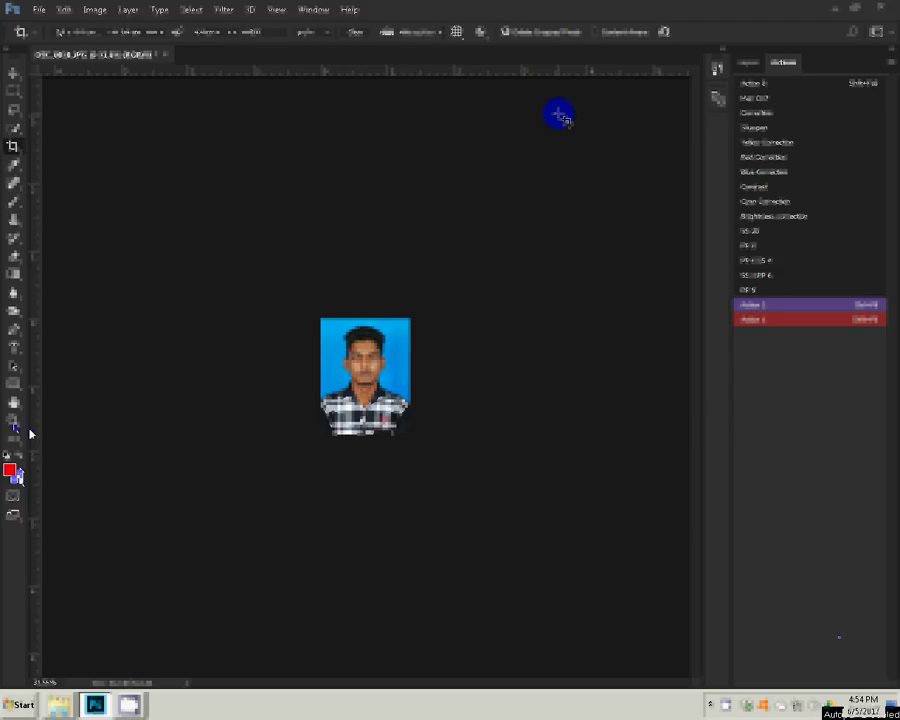
{"action": "key", "text": "ctrl+0"}
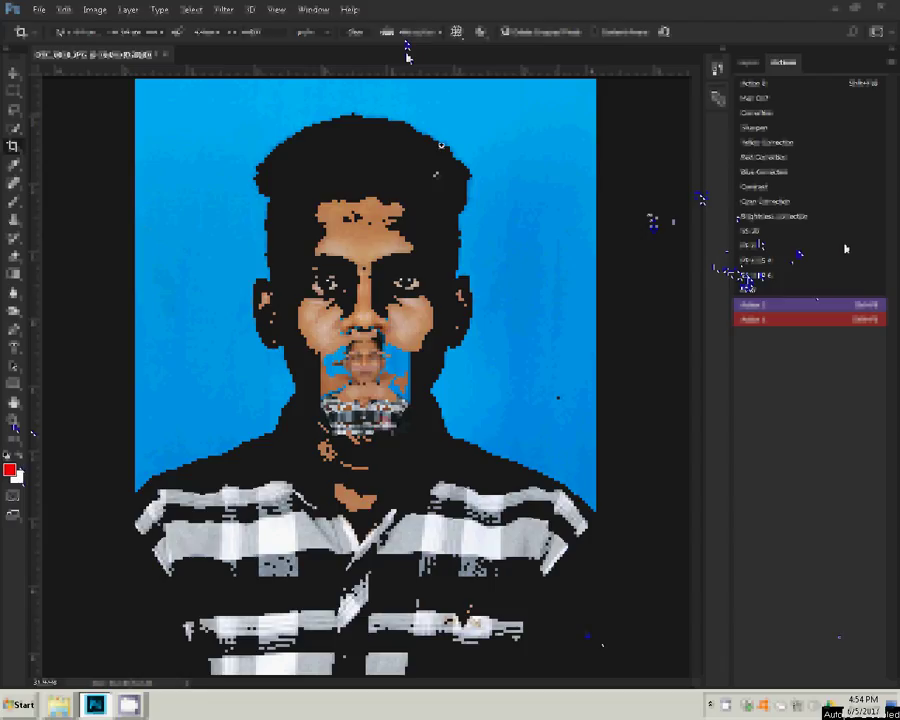
{"action": "key", "text": "z"}
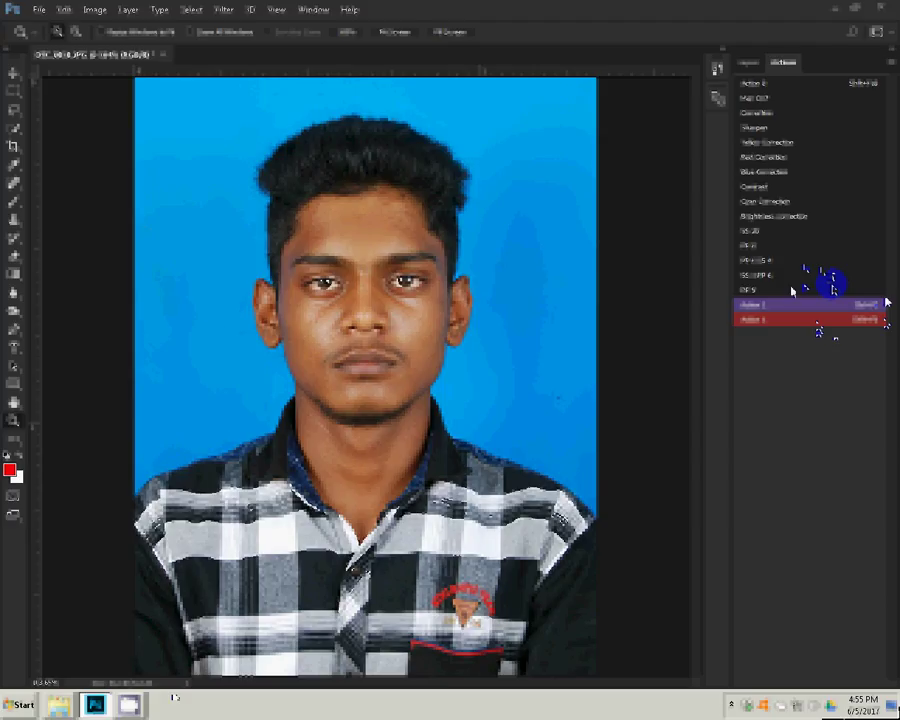
- Zoom into the face, soften skin with the Blur tool, then run the passport-layout action
{"action": "left_click", "coordinate": [886, 302]}
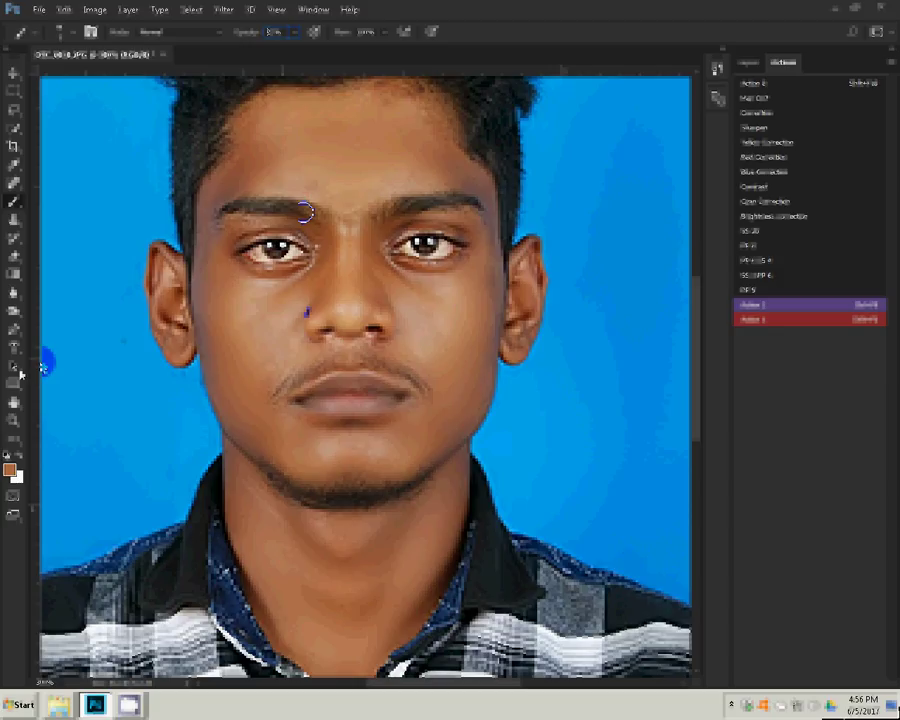
{"action": "left_click", "coordinate": [17, 298]}
{"action": "left_click", "coordinate": [748, 248]}
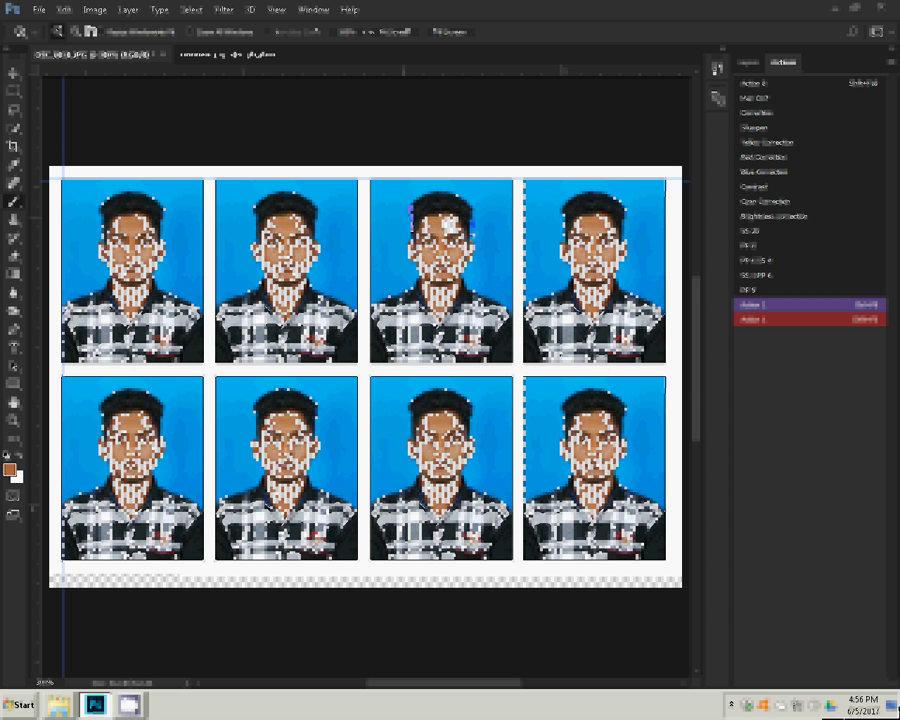
- Rotate the eight-photo sheet 90° clockwise and send it to the printer
{"action": "left_click", "coordinate": [94, 9]}
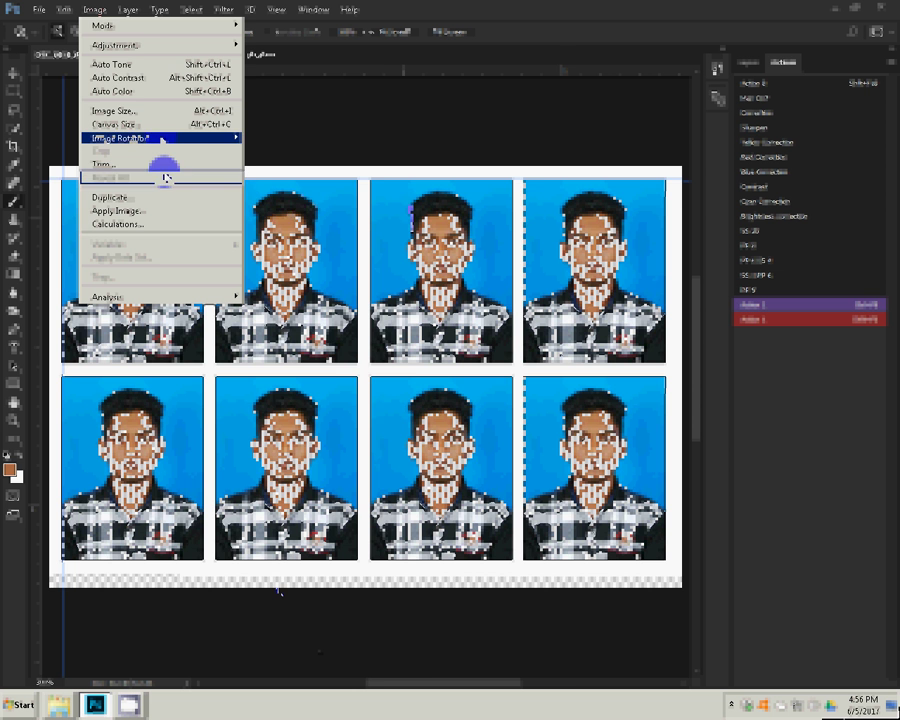
{"action": "mouse_move", "coordinate": [160, 137]}
{"action": "left_click", "coordinate": [290, 150]}
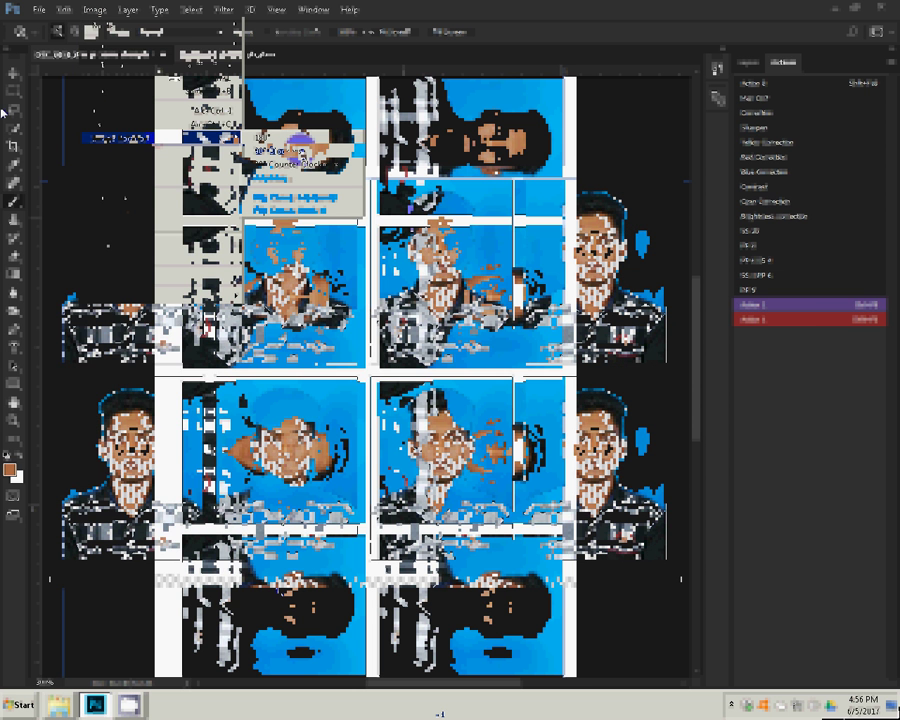
{"action": "left_click", "coordinate": [38, 9]}
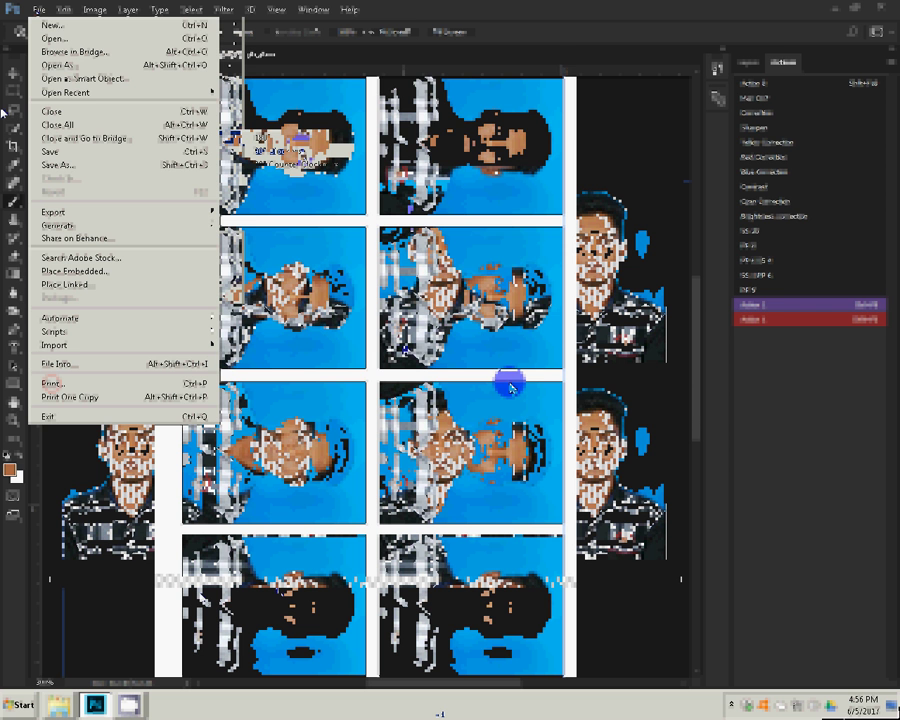
{"action": "key", "text": "ctrl+p"}
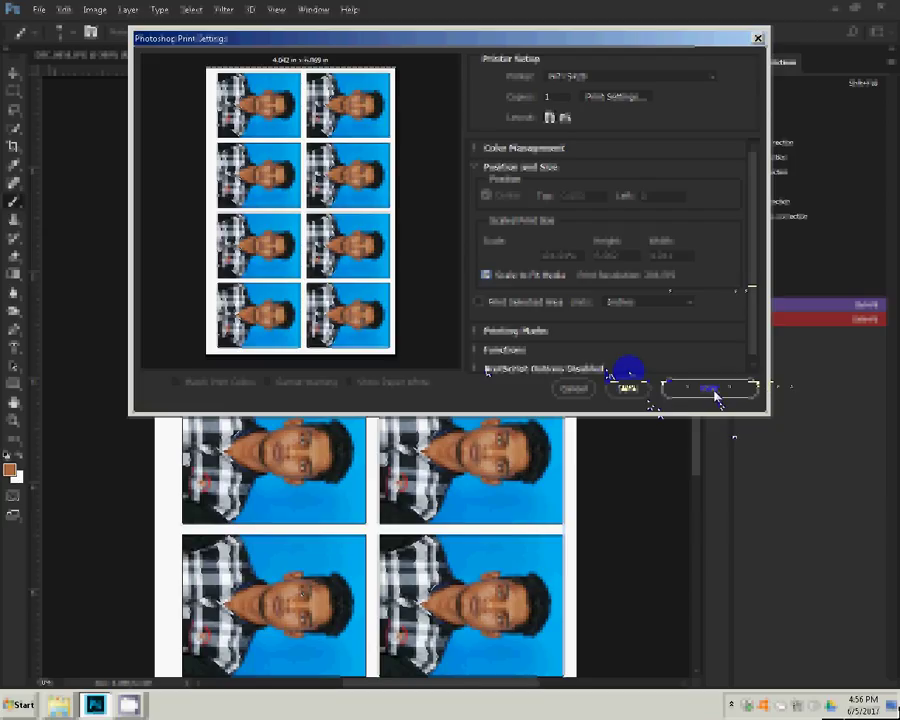
{"action": "left_click", "coordinate": [715, 397]}
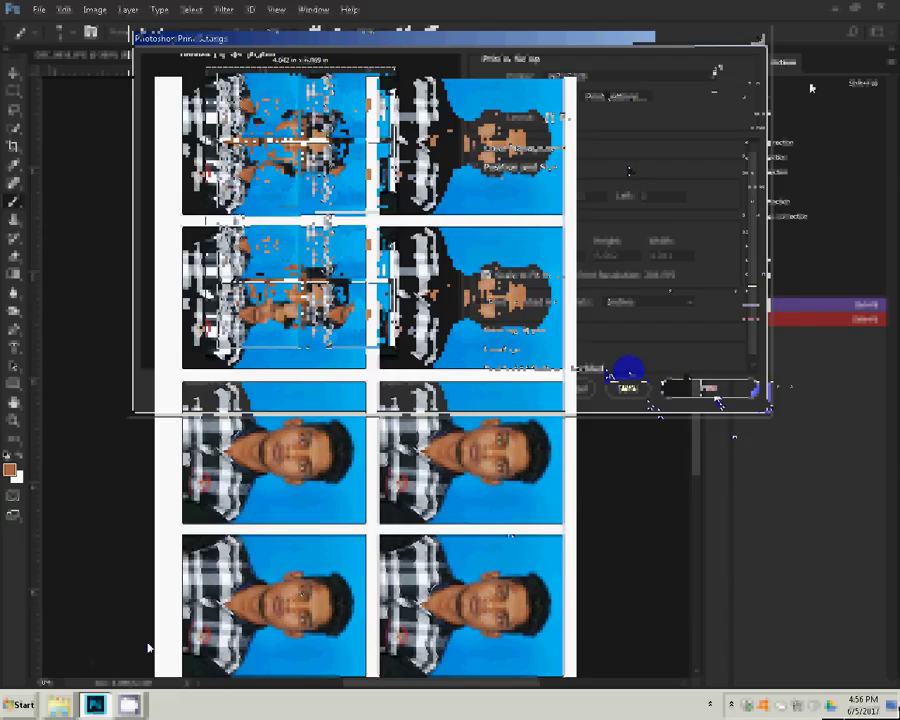
{"action": "left_click", "coordinate": [887, 67]}
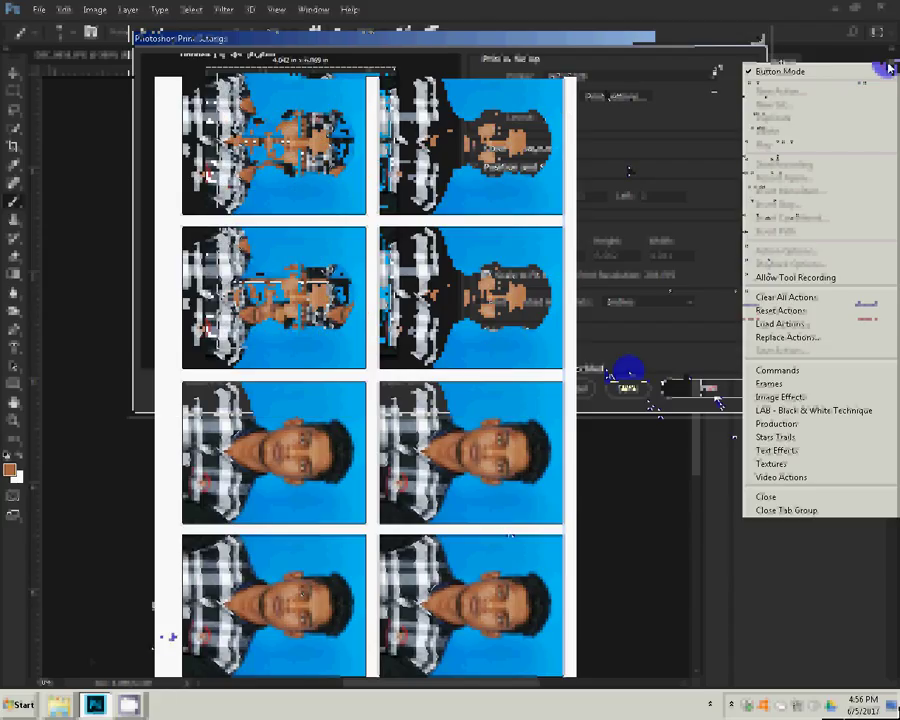
- Load the Set 1.atn actions file from the Software folder
{"action": "left_click", "coordinate": [778, 323]}
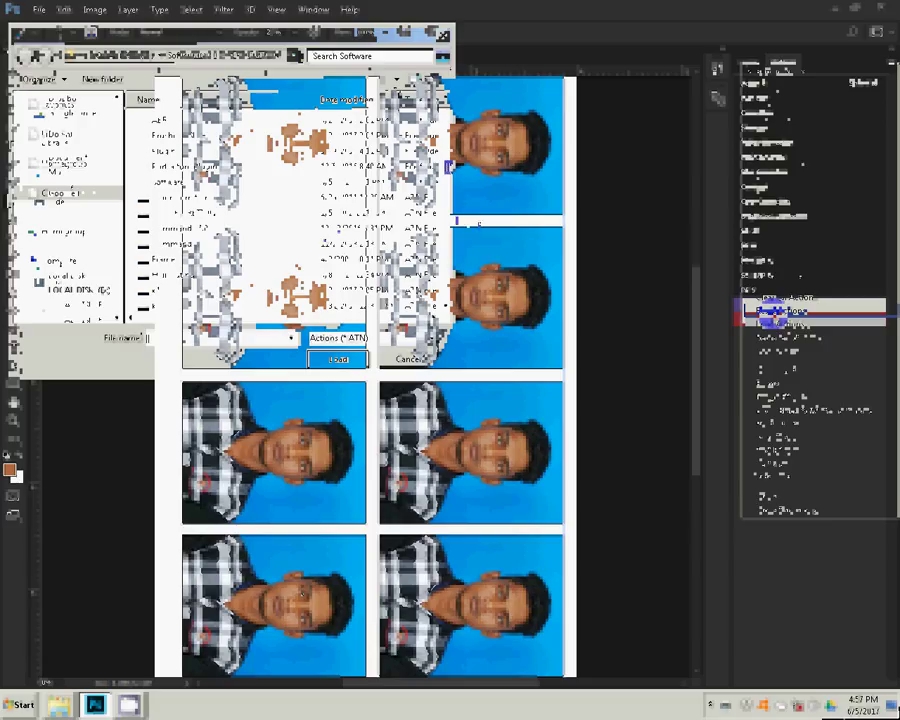
{"action": "scroll", "coordinate": [300, 210], "scroll_direction": "down", "scroll_amount": 3}
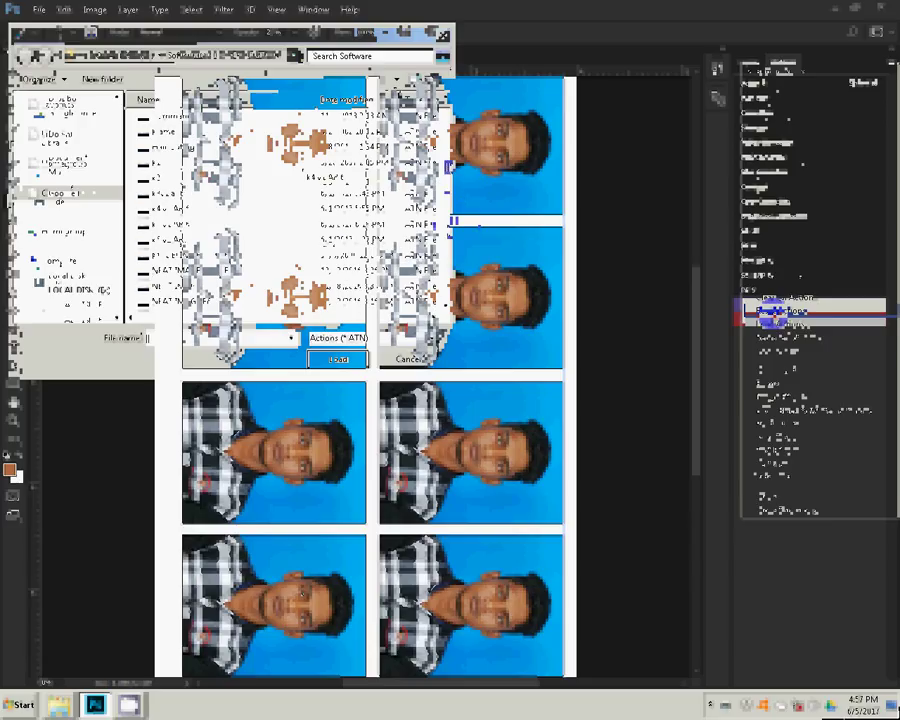
{"action": "scroll", "coordinate": [300, 210], "scroll_direction": "down", "scroll_amount": 3}
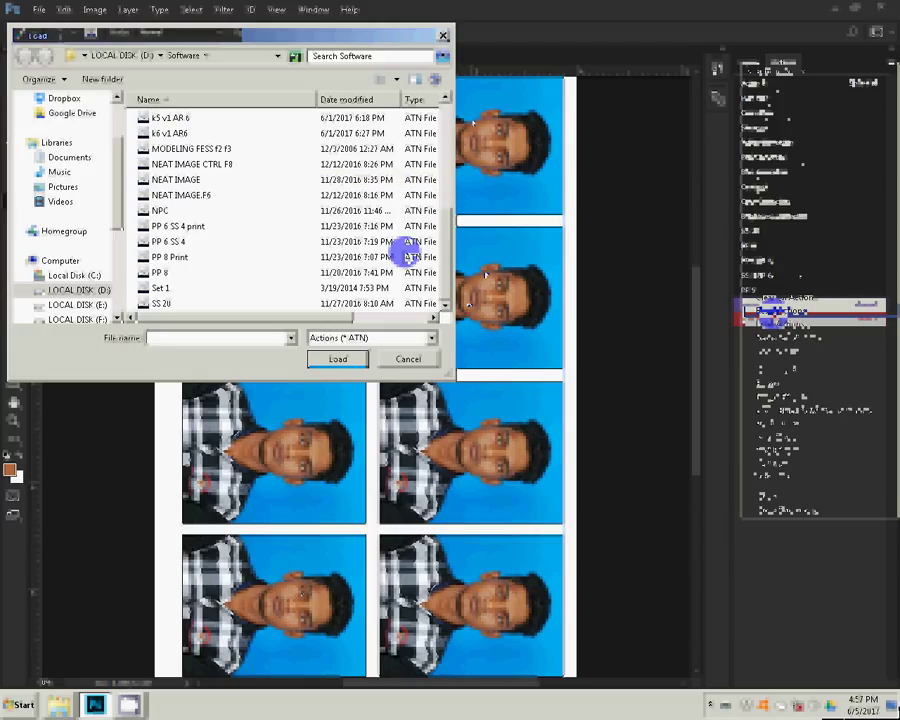
{"action": "left_click_drag", "start_coordinate": [446, 241], "coordinate": [450, 222]}
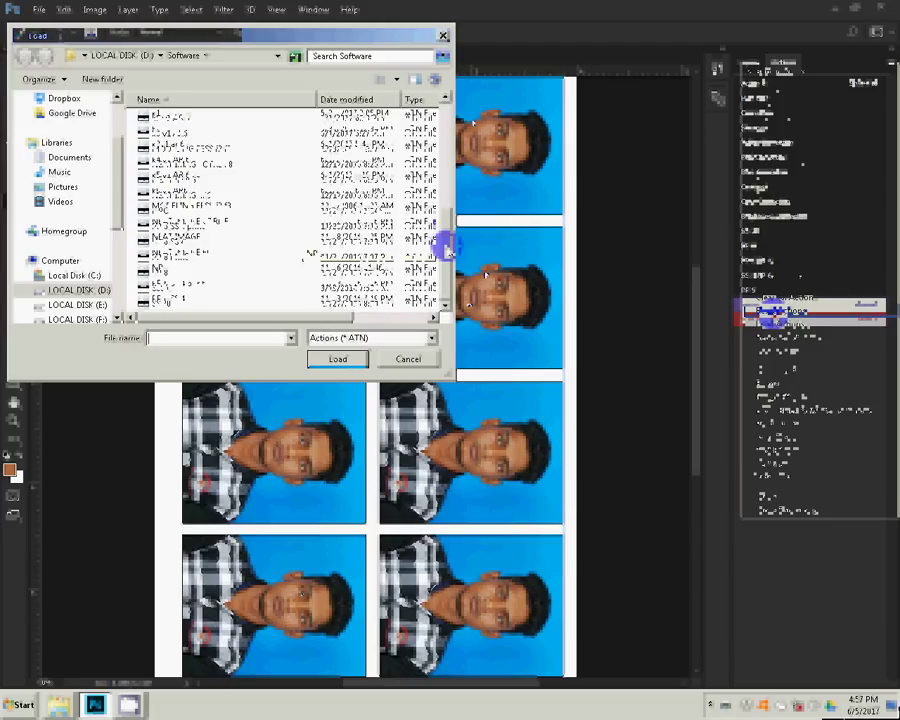
{"action": "scroll", "coordinate": [449, 222], "scroll_direction": "up", "scroll_amount": 2}
{"action": "scroll", "coordinate": [449, 222], "scroll_direction": "up", "scroll_amount": 2}
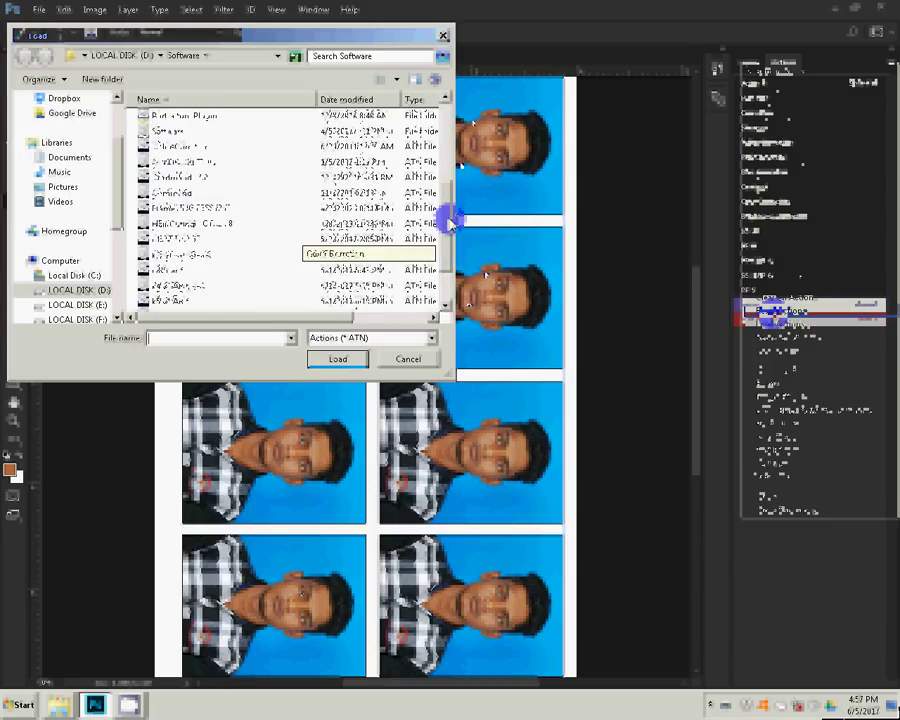
{"action": "scroll", "coordinate": [449, 222], "scroll_direction": "up", "scroll_amount": 2}
{"action": "scroll", "coordinate": [449, 222], "scroll_direction": "up", "scroll_amount": 2}
{"action": "left_click_drag", "start_coordinate": [449, 222], "coordinate": [463, 140]}
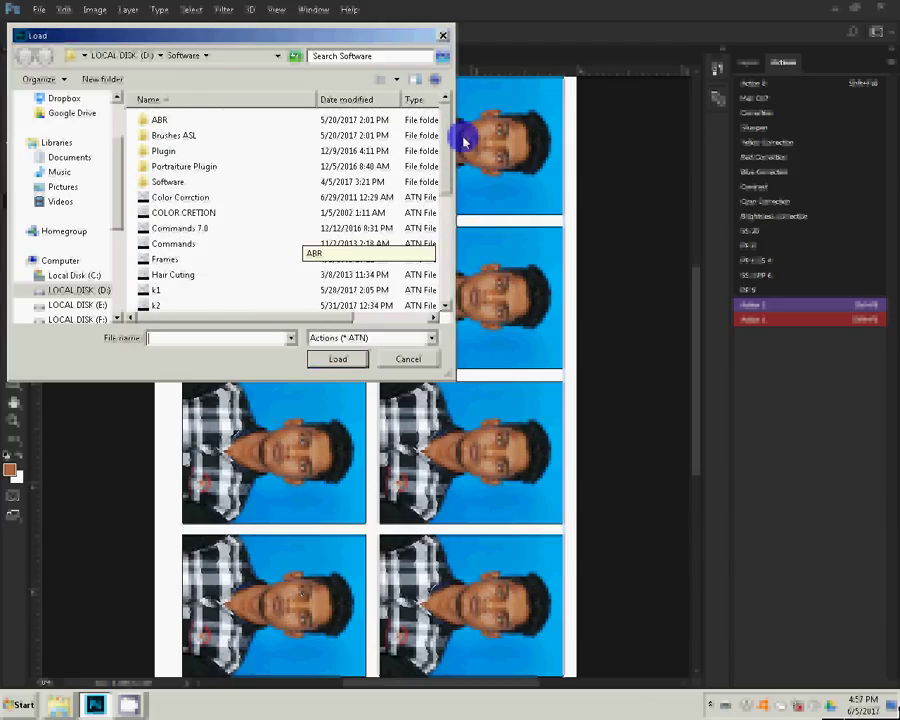
{"action": "scroll", "coordinate": [463, 140], "scroll_direction": "down", "scroll_amount": 2}
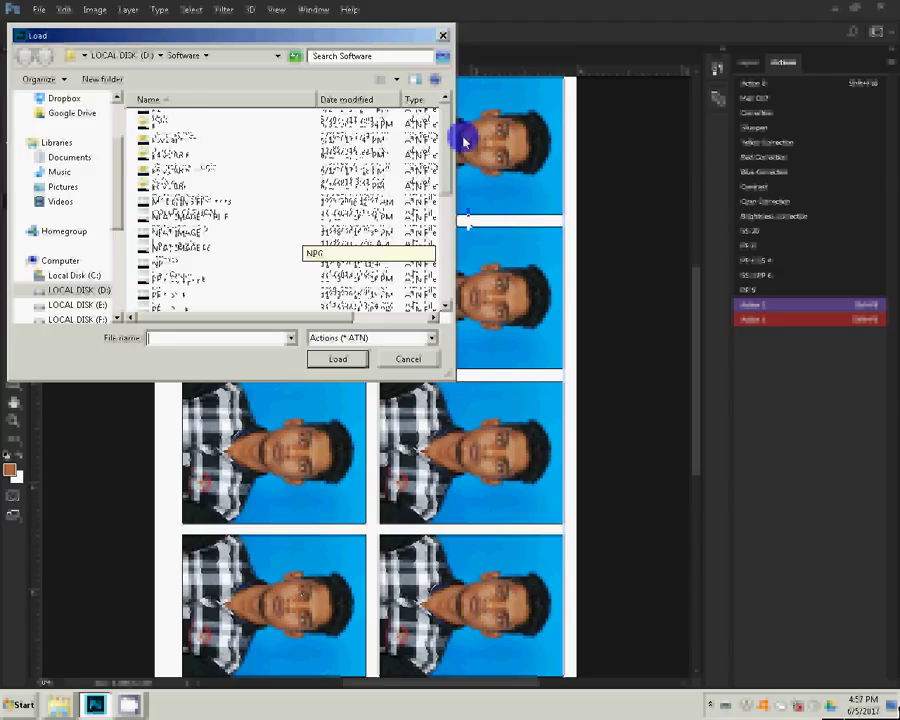
{"action": "left_click_drag", "start_coordinate": [463, 140], "coordinate": [467, 237]}
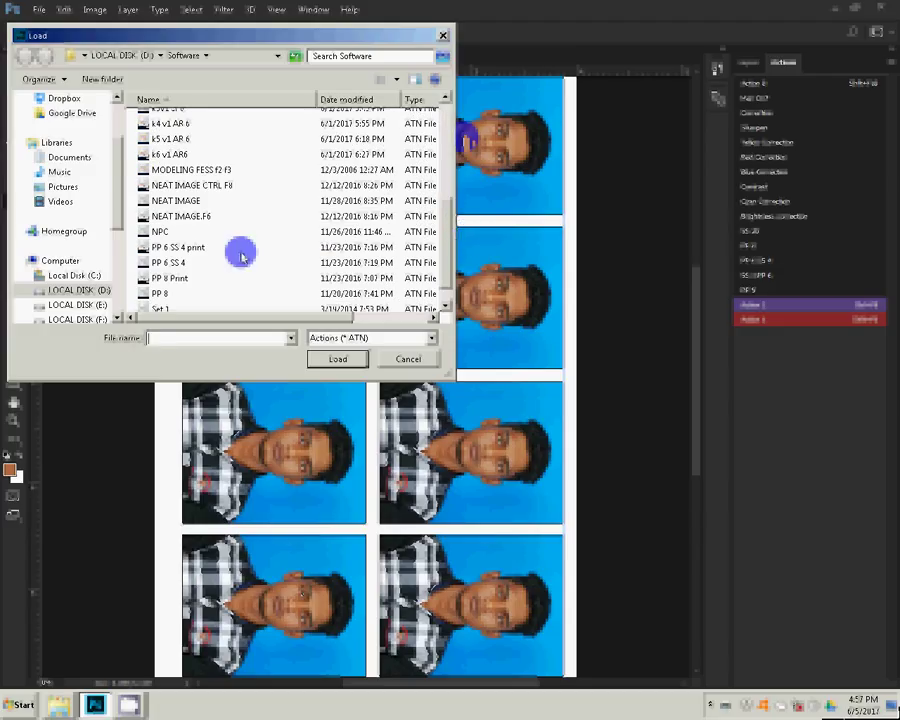
{"action": "left_click", "coordinate": [158, 307]}
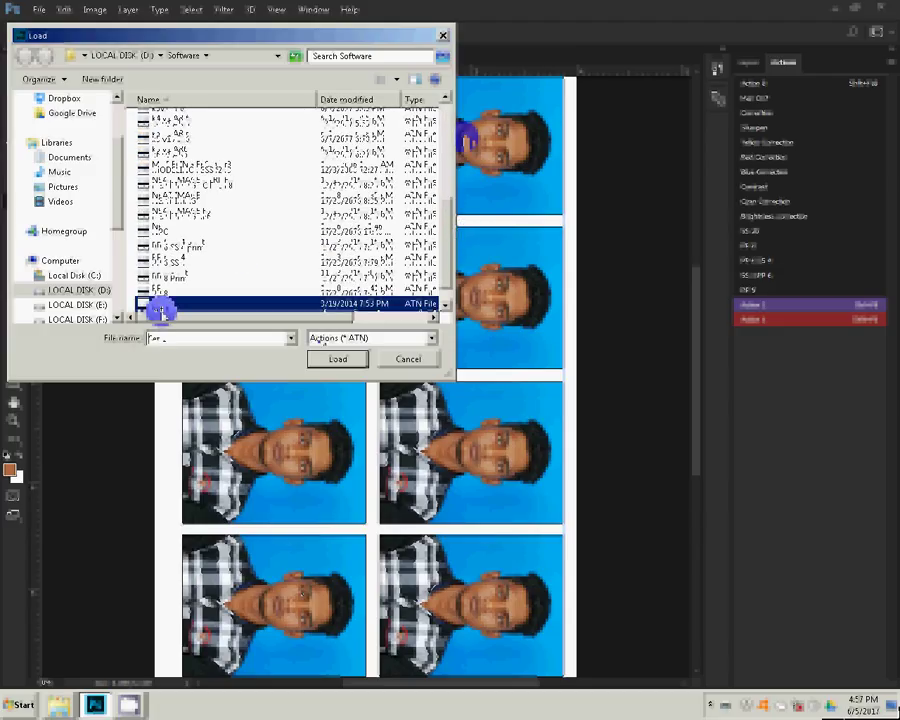
{"action": "left_click", "coordinate": [338, 360]}
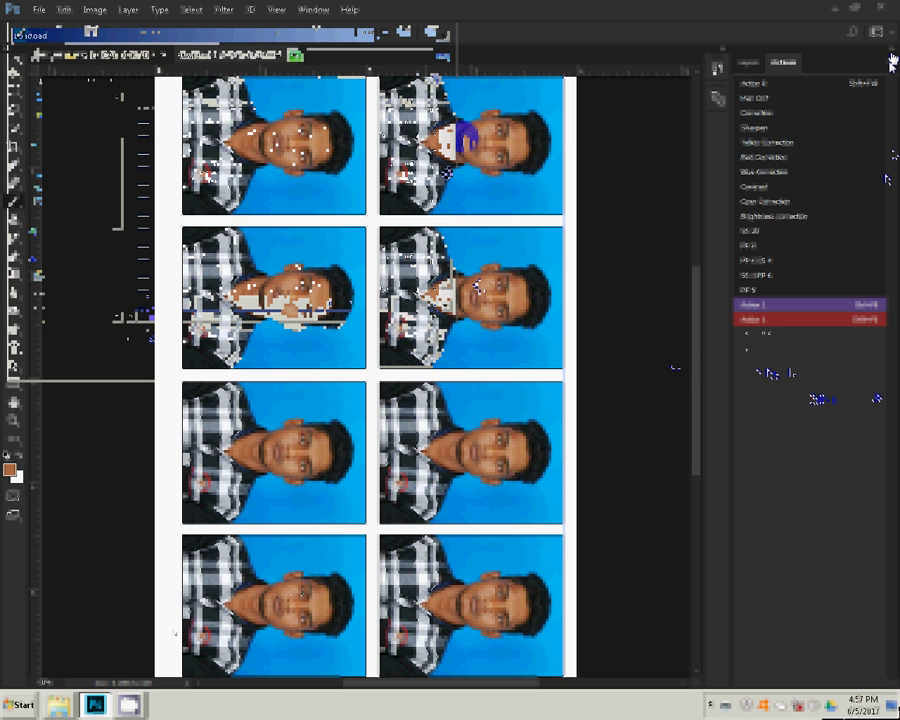
- Run the loaded action with F2, then load Set 1.atn again
{"action": "key", "text": "F2"}
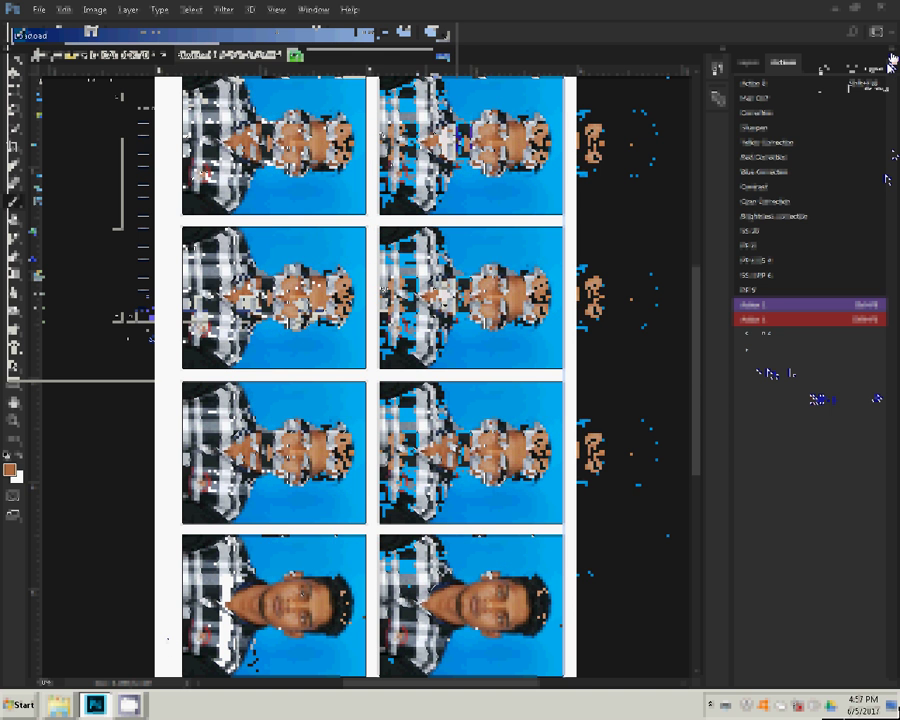
{"action": "left_click", "coordinate": [889, 60]}
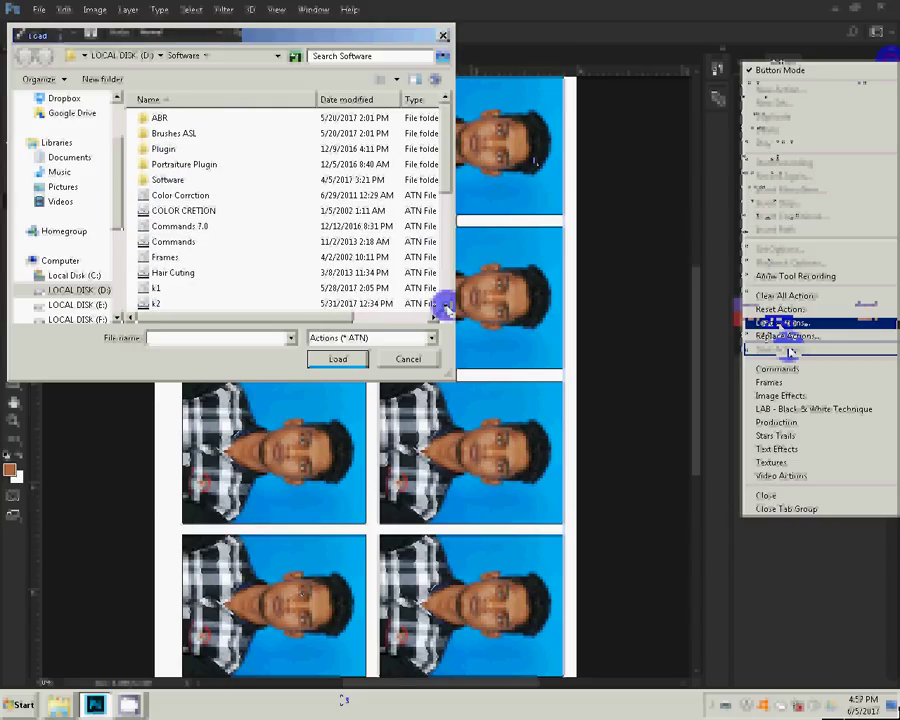
{"action": "scroll", "coordinate": [444, 309], "scroll_direction": "down", "scroll_amount": 1}
{"action": "scroll", "coordinate": [444, 309], "scroll_direction": "down", "scroll_amount": 1}
{"action": "scroll", "coordinate": [444, 309], "scroll_direction": "down", "scroll_amount": 1}
{"action": "scroll", "coordinate": [444, 309], "scroll_direction": "down", "scroll_amount": 1}
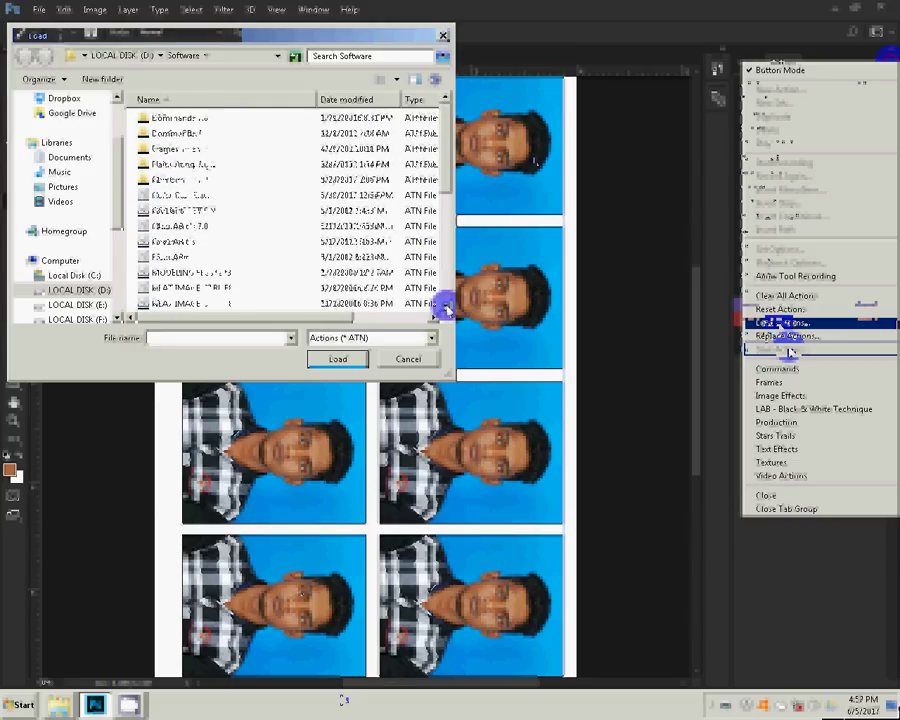
{"action": "scroll", "coordinate": [444, 309], "scroll_direction": "down", "scroll_amount": 1}
{"action": "scroll", "coordinate": [444, 309], "scroll_direction": "down", "scroll_amount": 1}
{"action": "scroll", "coordinate": [444, 309], "scroll_direction": "down", "scroll_amount": 1}
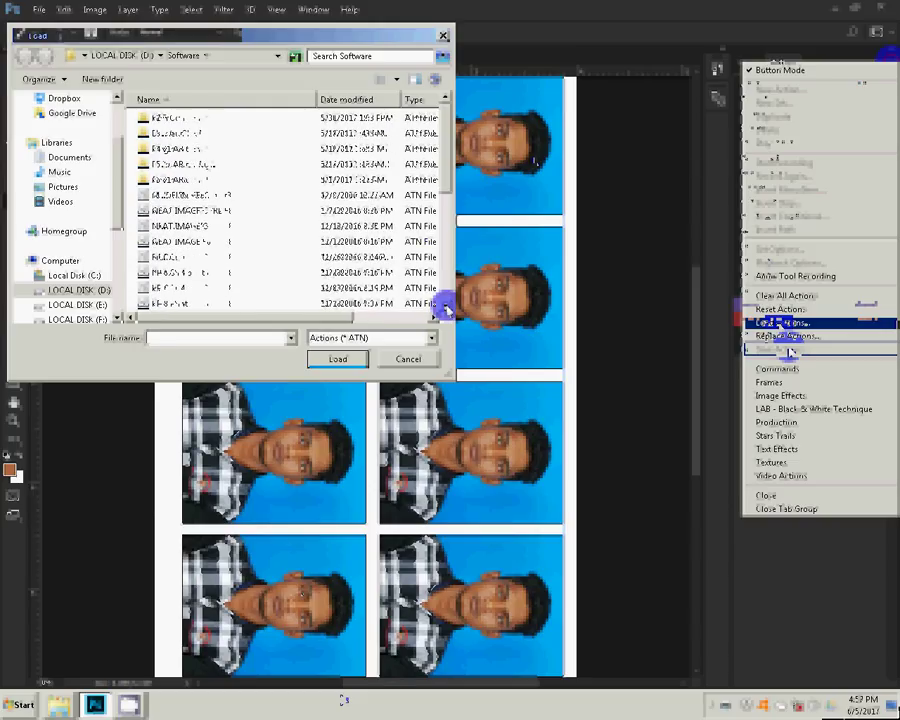
{"action": "scroll", "coordinate": [444, 309], "scroll_direction": "down", "scroll_amount": 1}
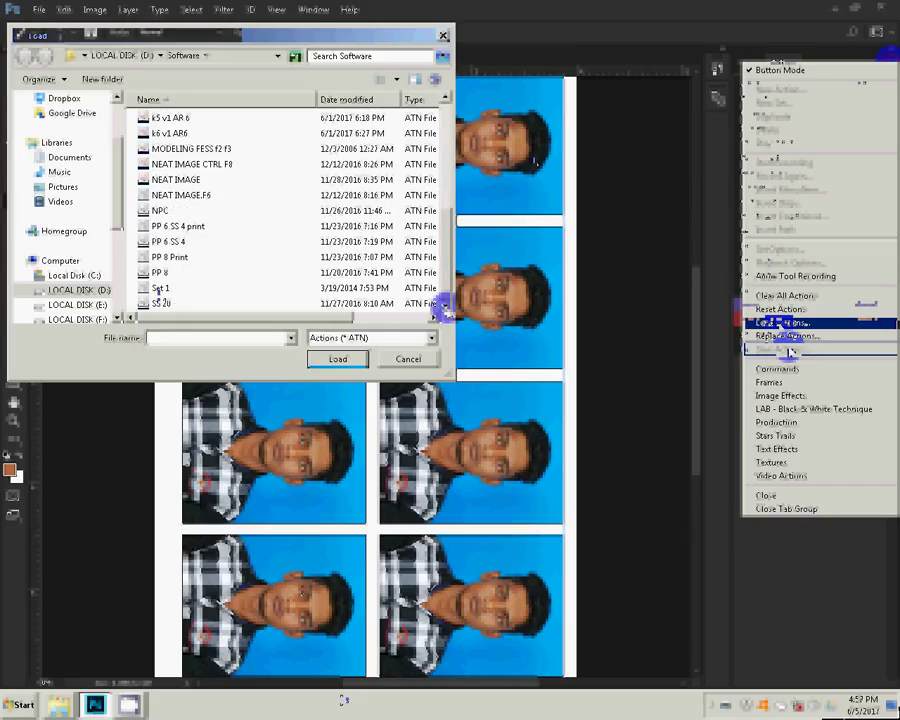
{"action": "left_click", "coordinate": [162, 288]}
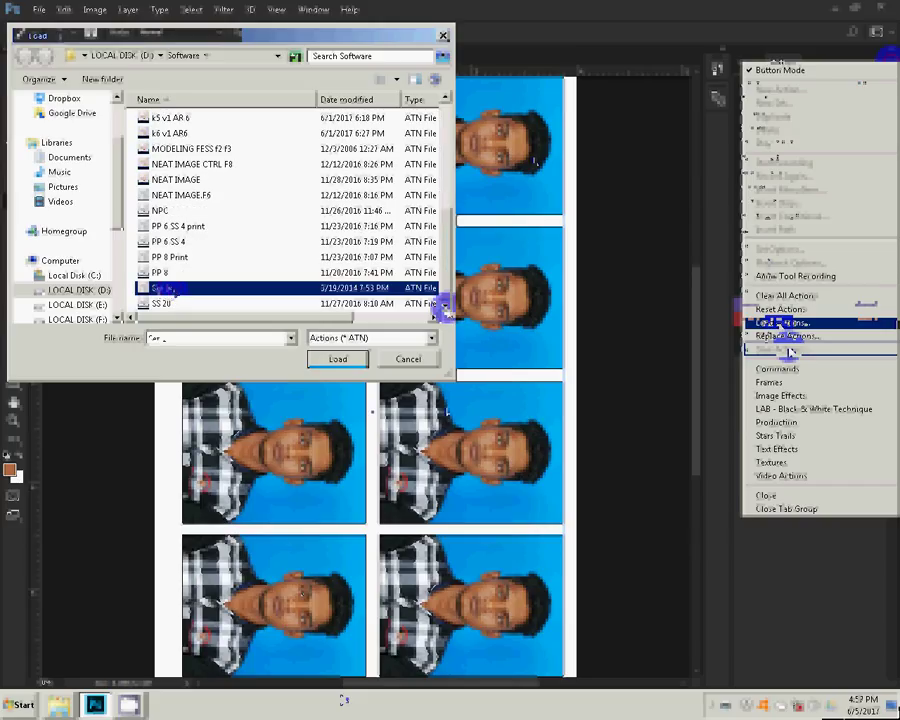
{"action": "key", "text": "Return"}
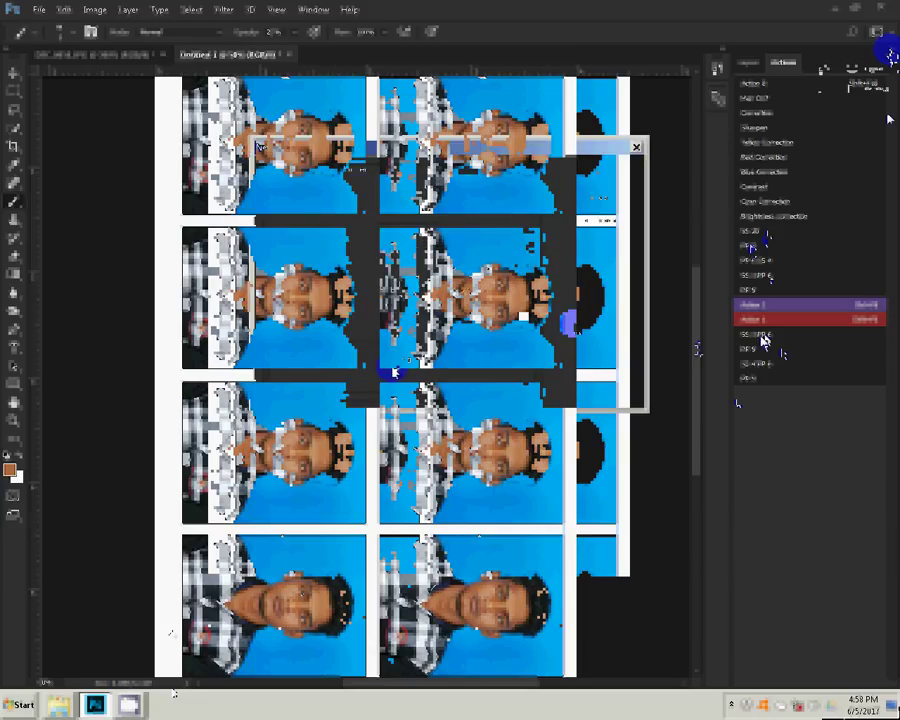
- Play the SS-PP 6 action, declining to save Untitled-1
{"action": "left_click", "coordinate": [763, 334]}
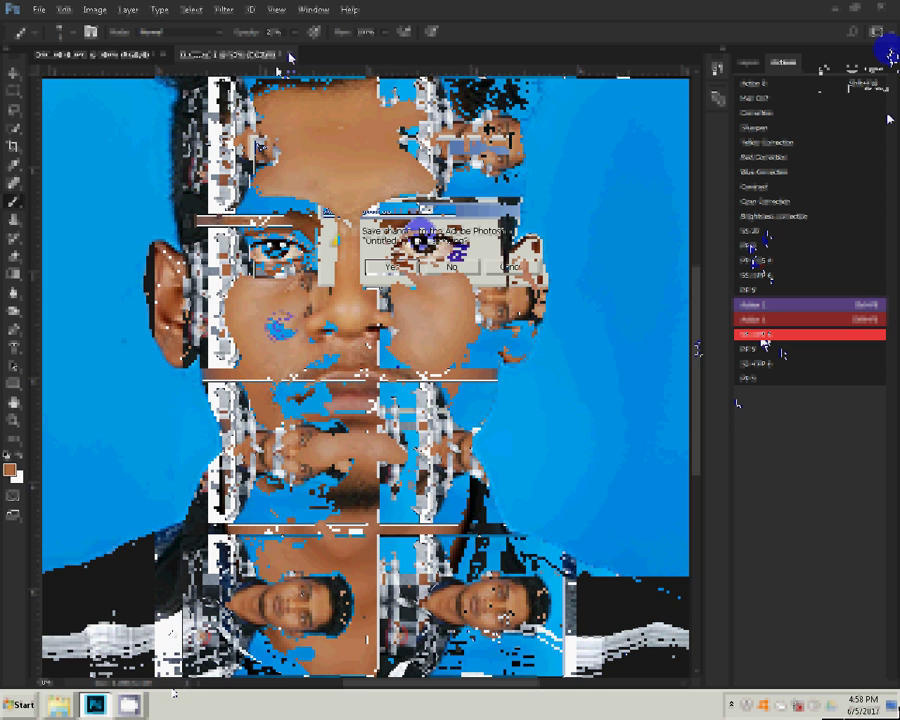
{"action": "key", "text": "n"}
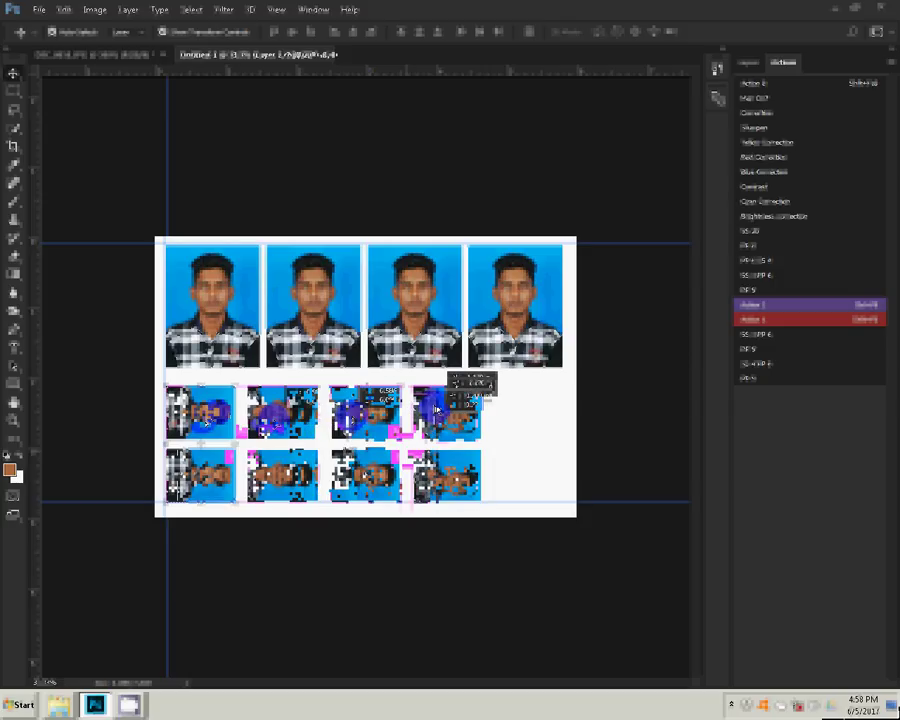
- Duplicate the last small photo pair to the right and merge all visible layers
{"action": "left_click_drag", "start_coordinate": [437, 410], "coordinate": [517, 410]}
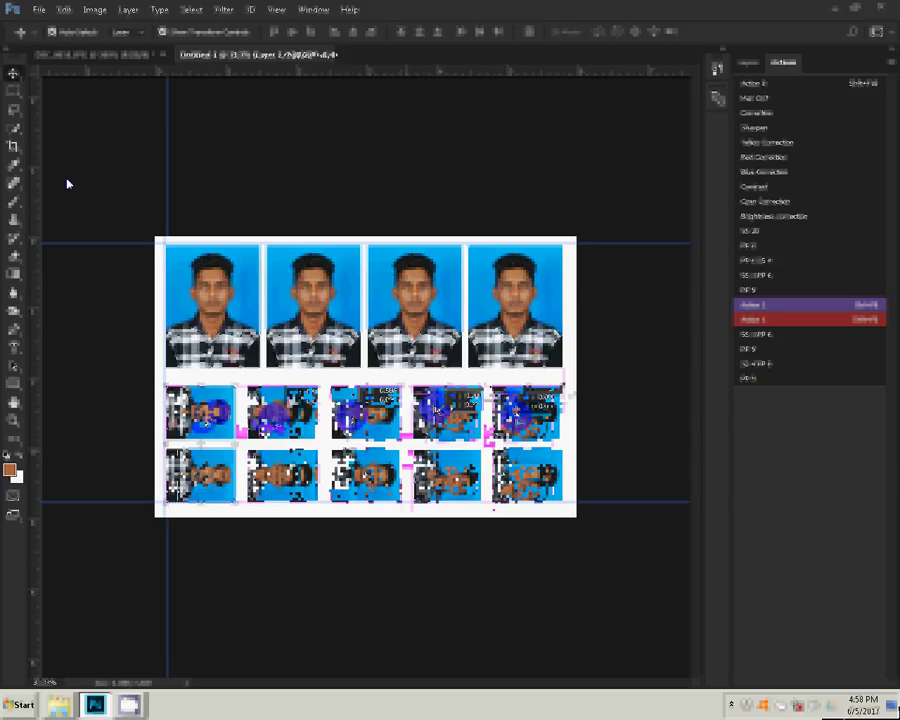
{"action": "left_click", "coordinate": [122, 10]}
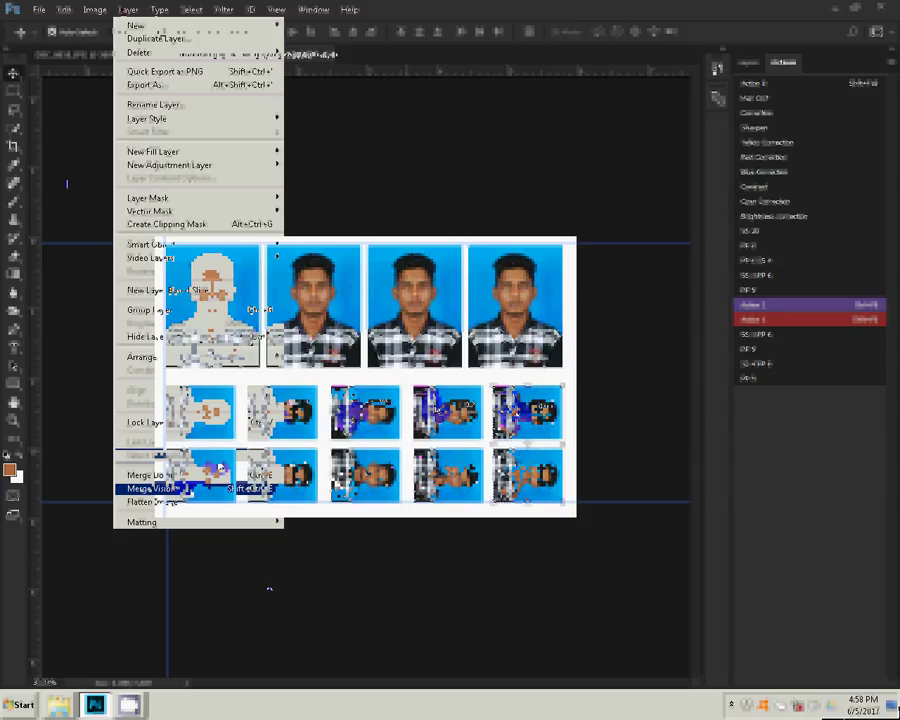
{"action": "left_click", "coordinate": [150, 484]}
- Rotate the sheet 90° clockwise to portrait and send it to print
{"action": "left_click", "coordinate": [95, 10]}
{"action": "mouse_move", "coordinate": [125, 137]}
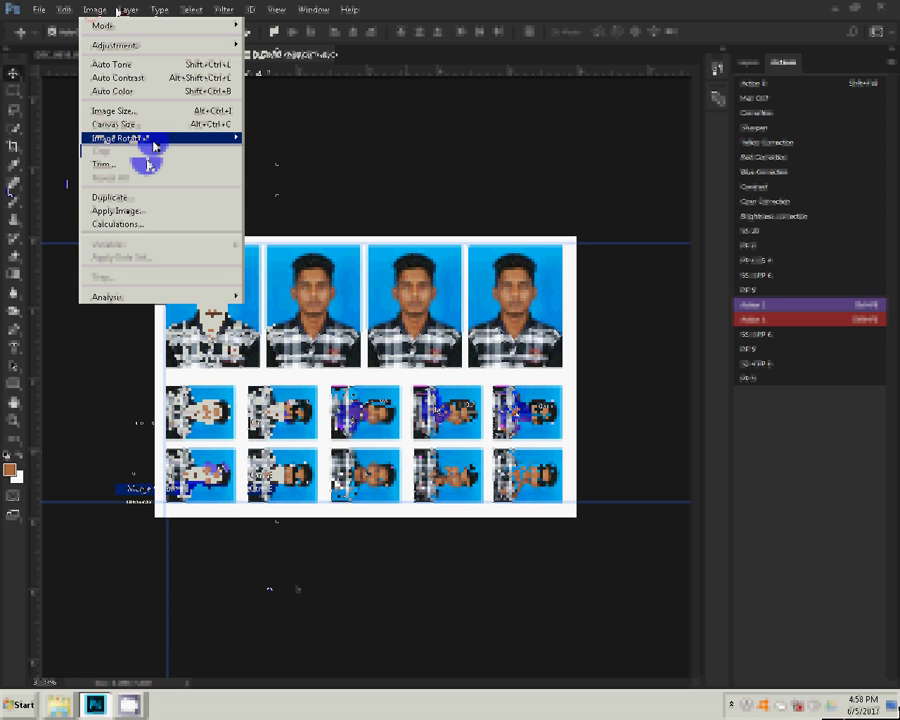
{"action": "left_click", "coordinate": [283, 150]}
{"action": "left_click", "coordinate": [38, 10]}
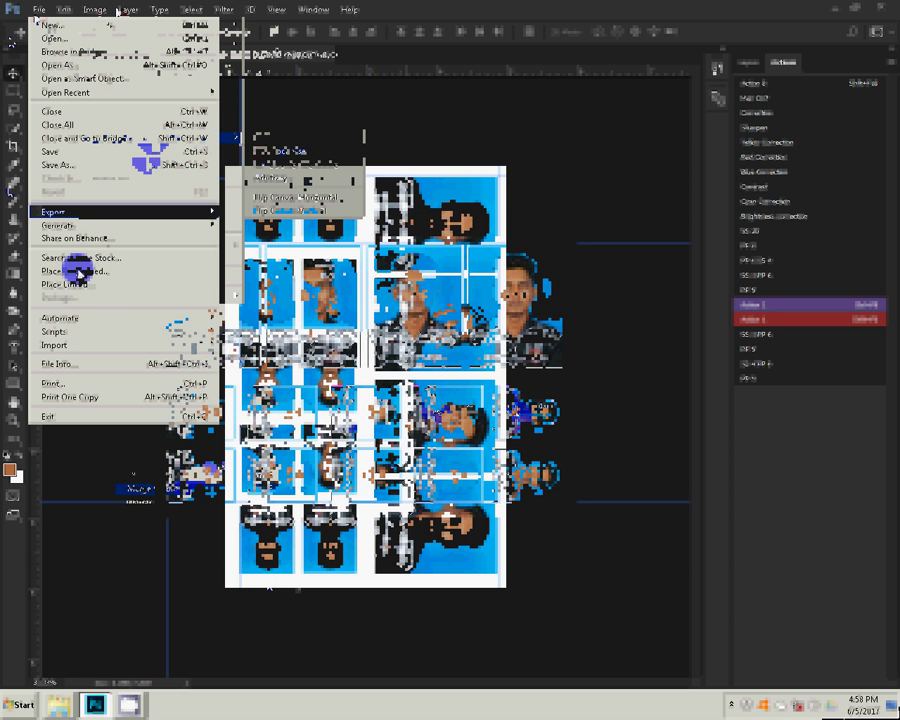
{"action": "left_click", "coordinate": [62, 382]}
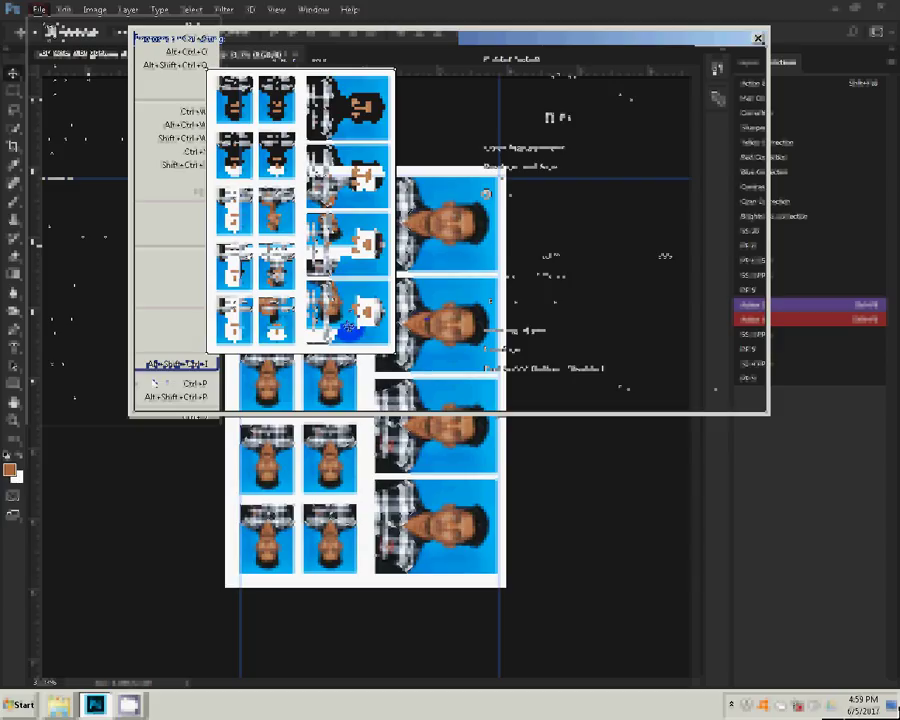
{"action": "left_click", "coordinate": [695, 390]}
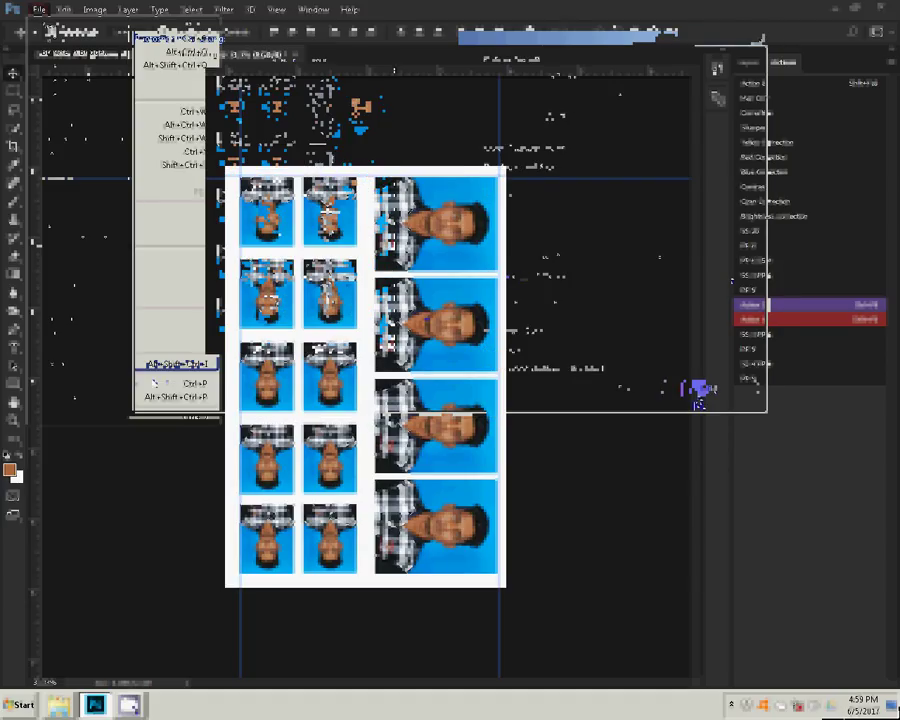